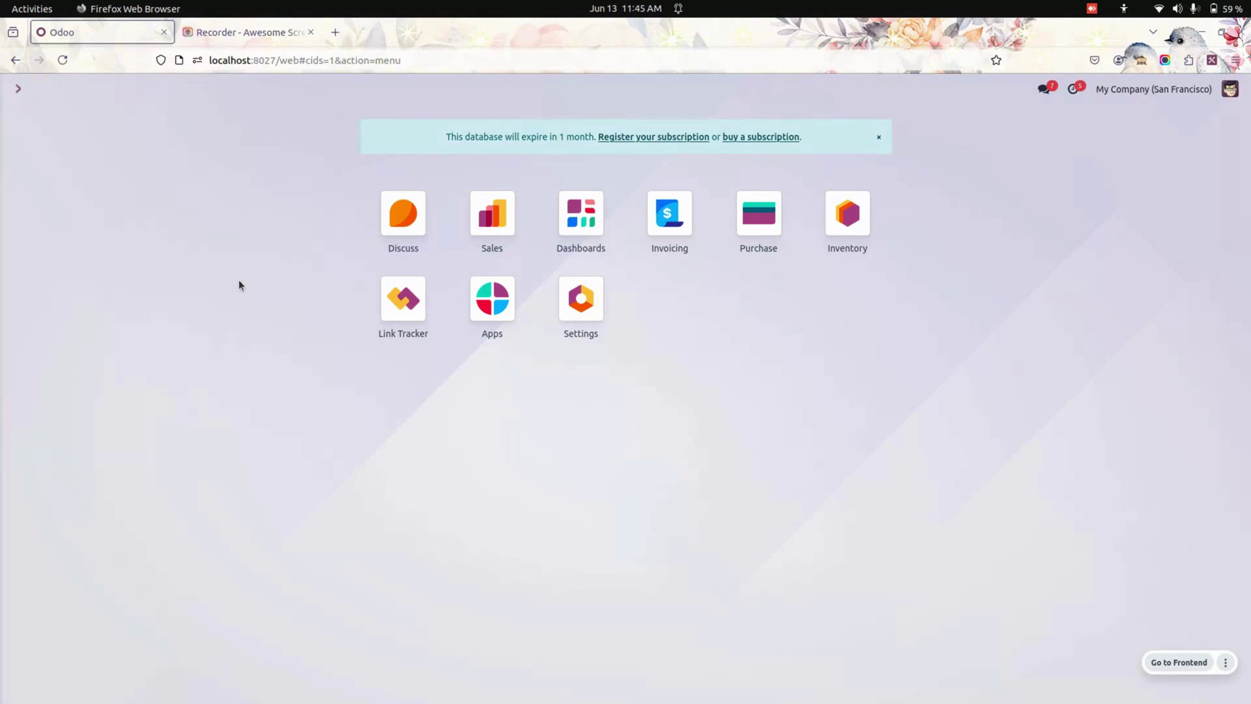
- Create a new sales quotation for the customer with one Acoustic Bloc Screens line at a unit price of 1,000.00
{"action": "left_click", "coordinate": [498, 233]}
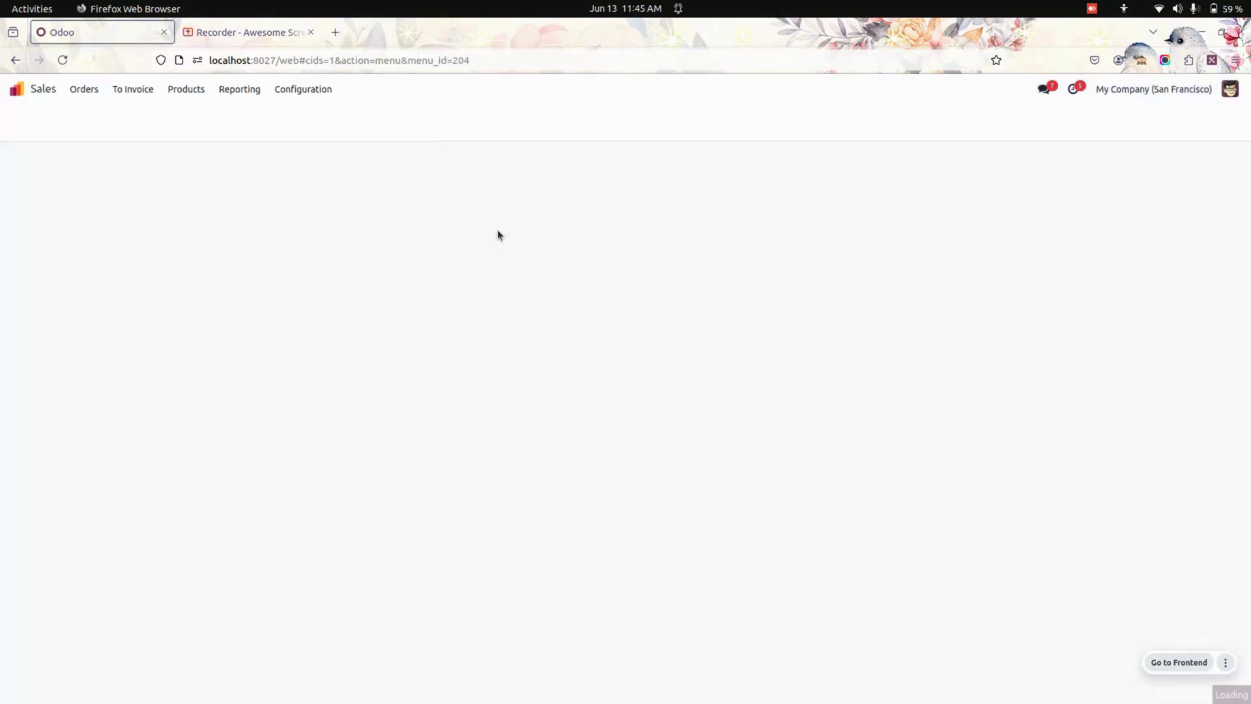
{"action": "left_click", "coordinate": [27, 122]}
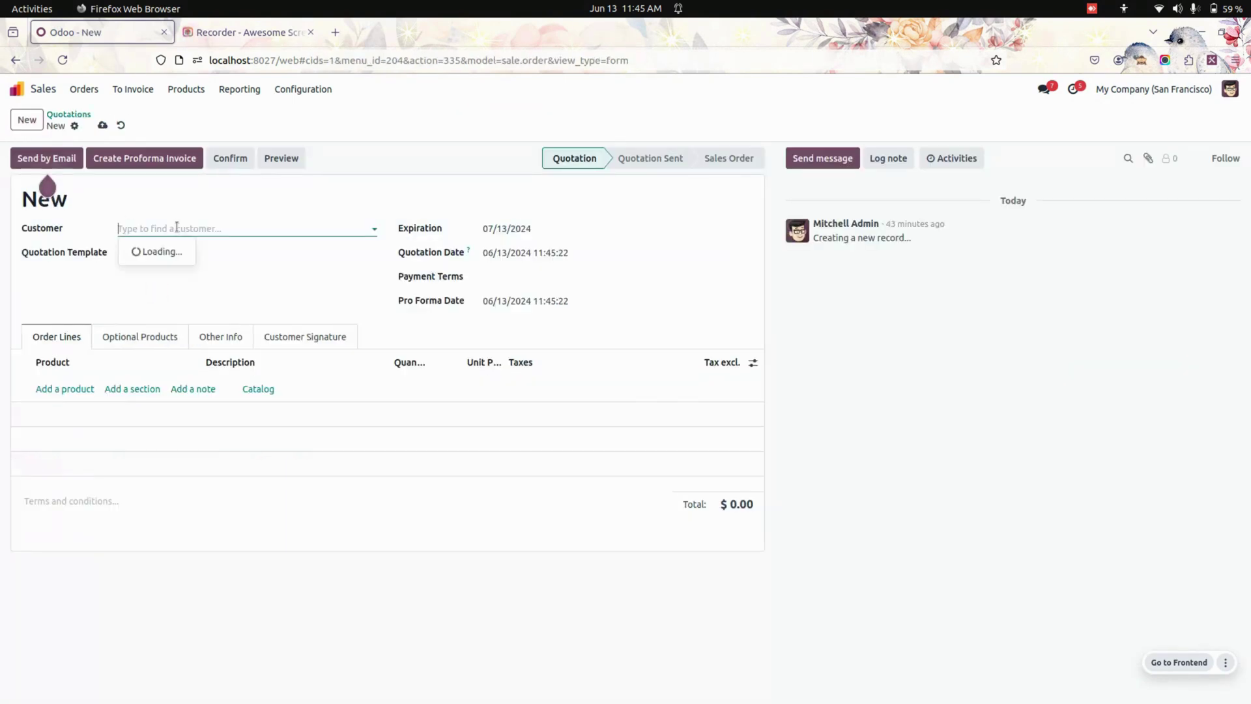
{"action": "left_click", "coordinate": [176, 227]}
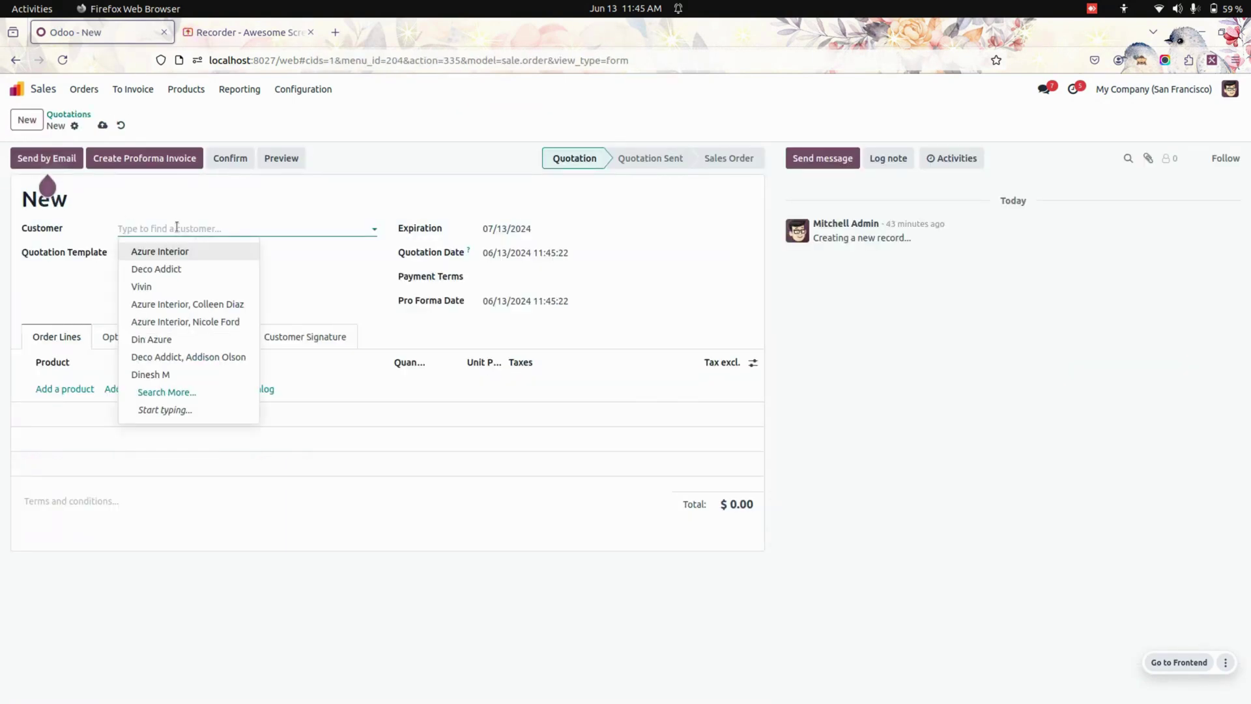
{"action": "left_click", "coordinate": [342, 272]}
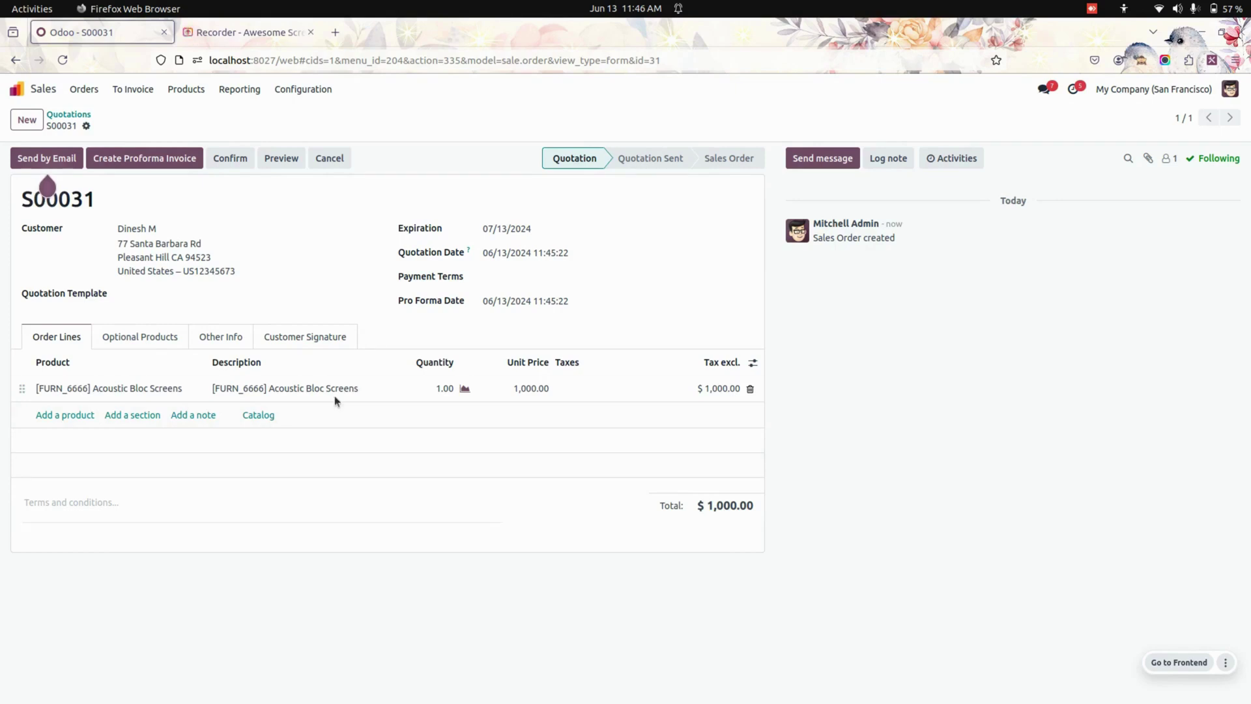
- Check the quotation's customer signature and create a pro forma invoice from the quotation
{"action": "left_click", "coordinate": [319, 344]}
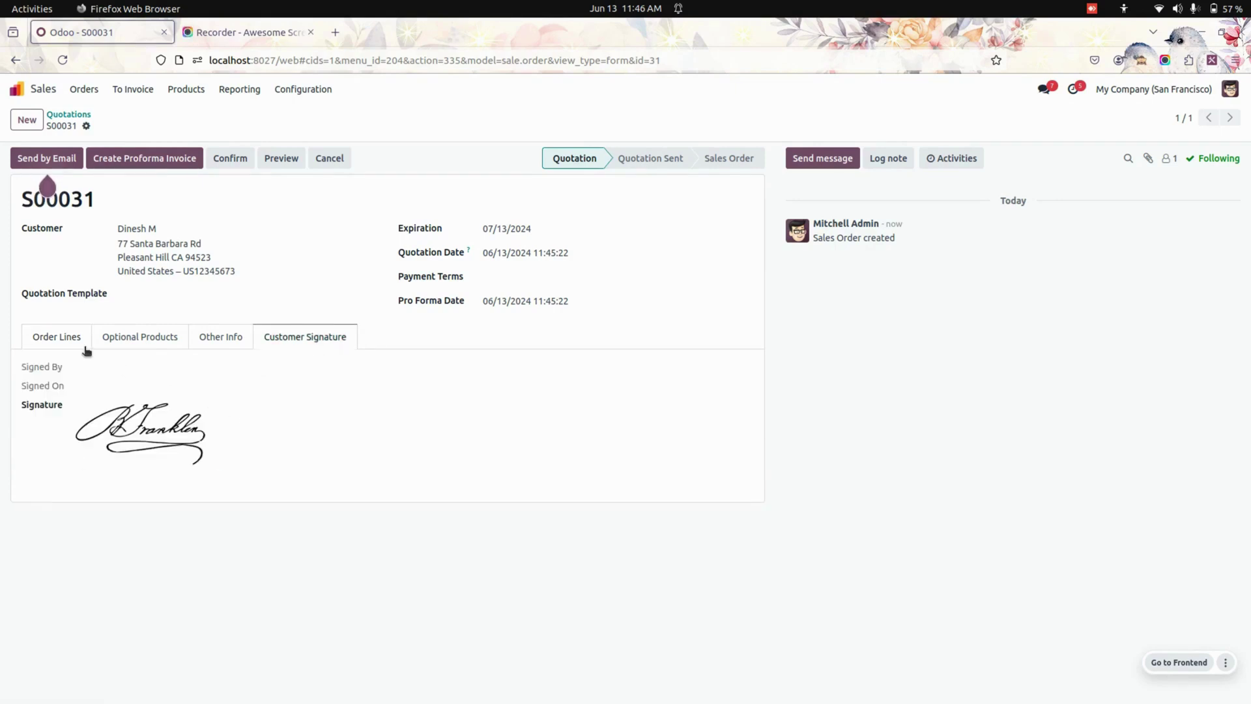
{"action": "left_click", "coordinate": [62, 346]}
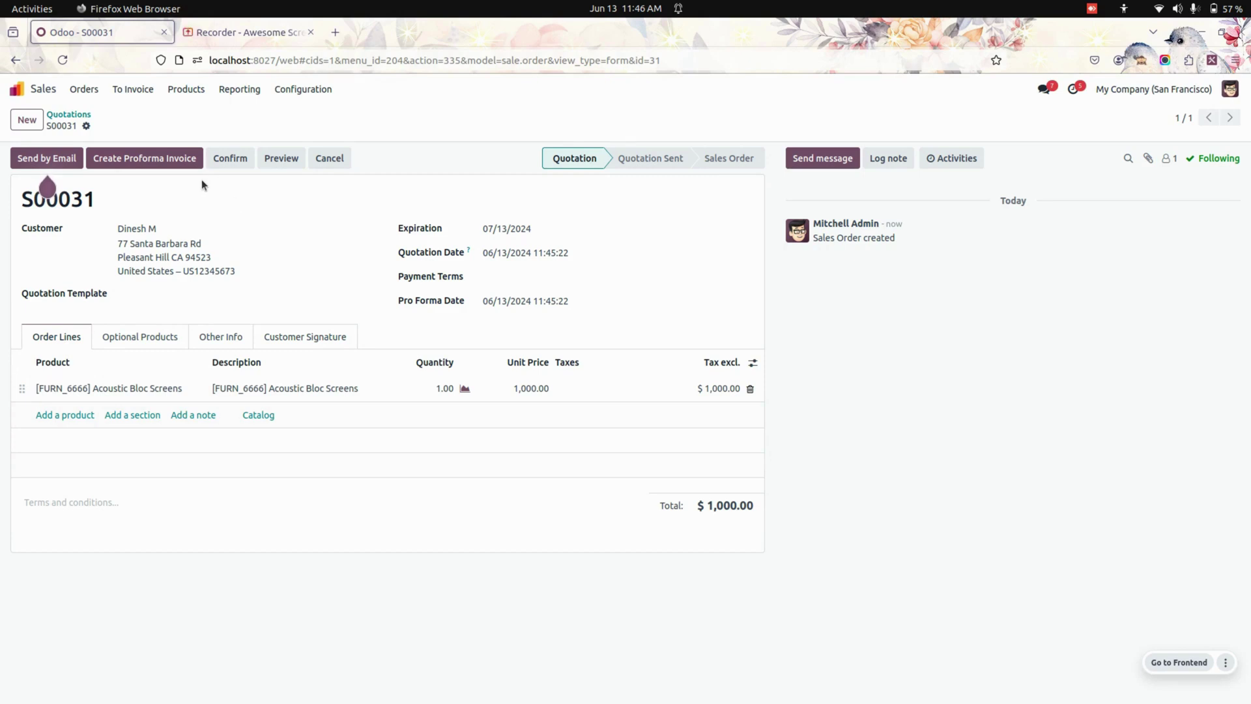
{"action": "left_click", "coordinate": [142, 164]}
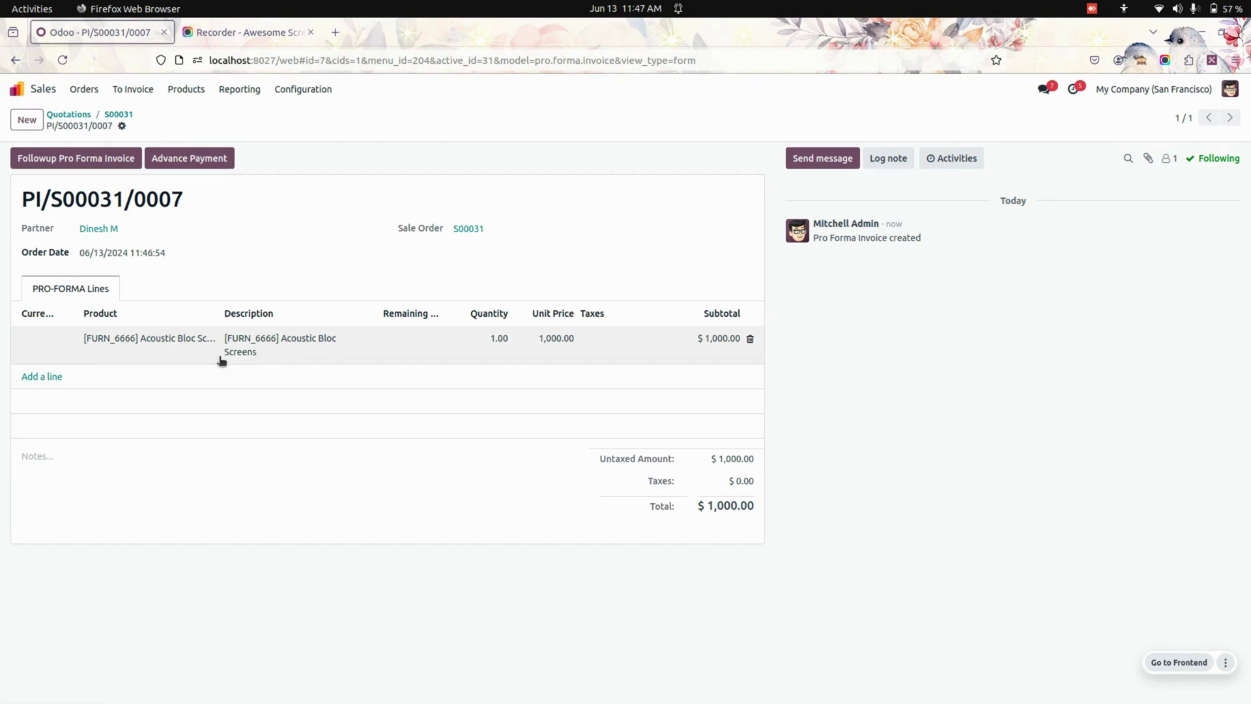
- Try to set the unit price of the Acoustic Bloc Screens line on the pro forma invoice to 1200
{"action": "left_click", "coordinate": [410, 340]}
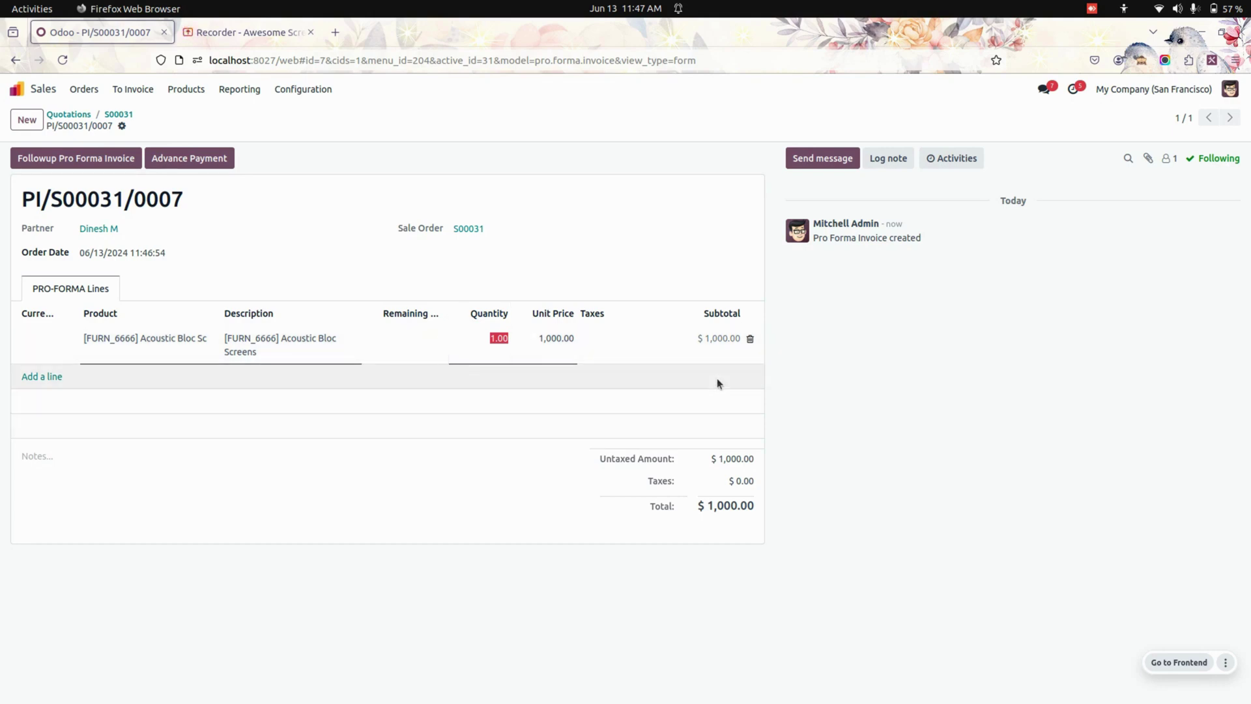
{"action": "left_click", "coordinate": [541, 345]}
{"action": "type", "text": "1200"}
{"action": "left_click", "coordinate": [519, 442]}
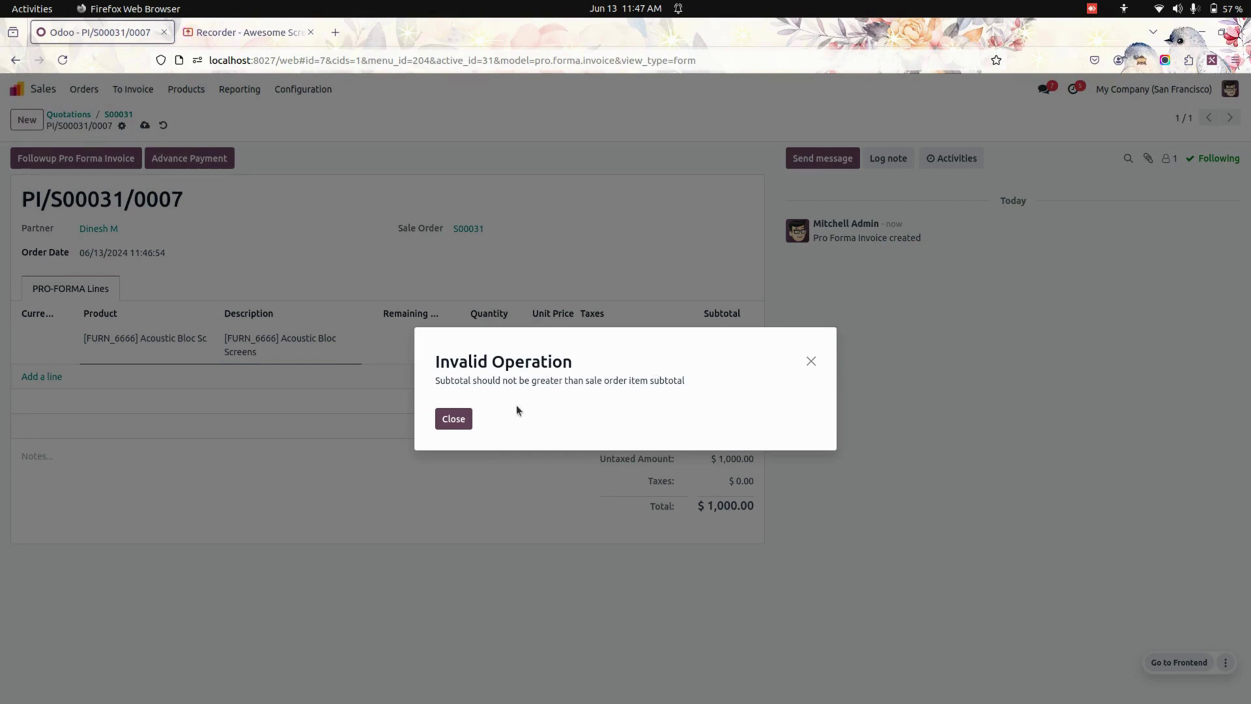
{"action": "left_click", "coordinate": [465, 419]}
{"action": "left_click", "coordinate": [348, 464]}
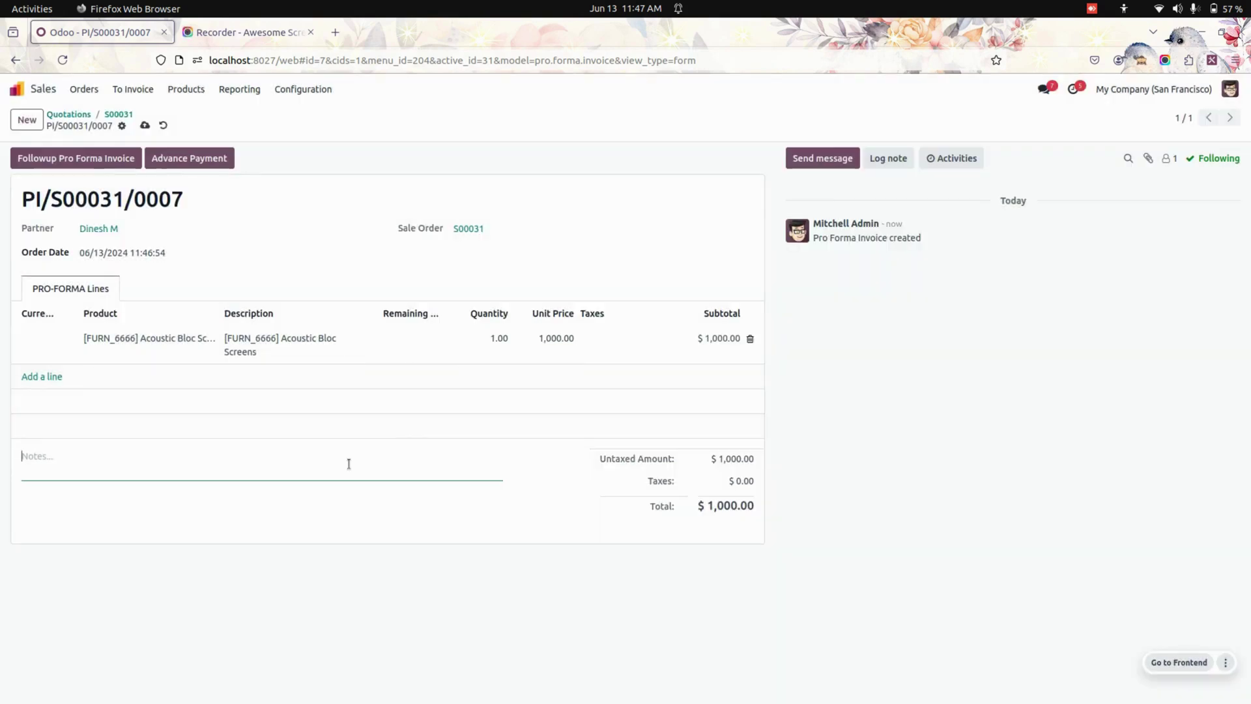
{"action": "left_click", "coordinate": [417, 548]}
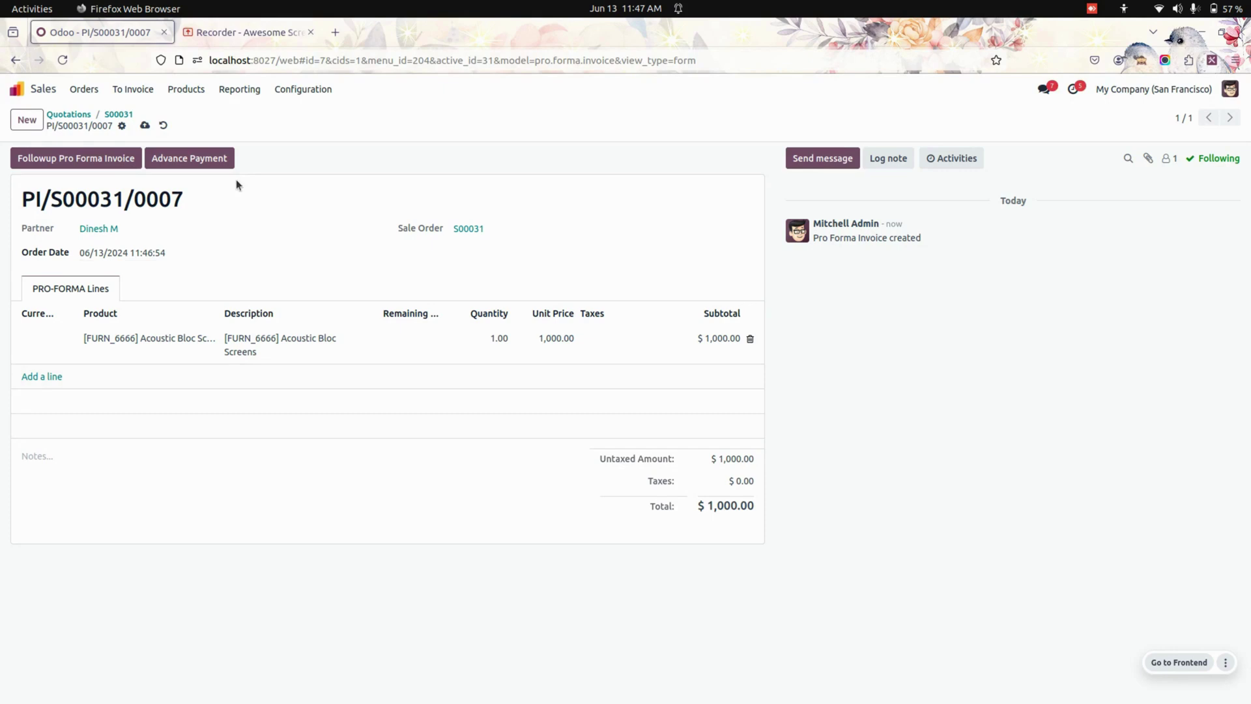
- Make an advance payment of 200 on the pro forma invoice using the Bank payment journal
{"action": "left_click", "coordinate": [209, 158]}
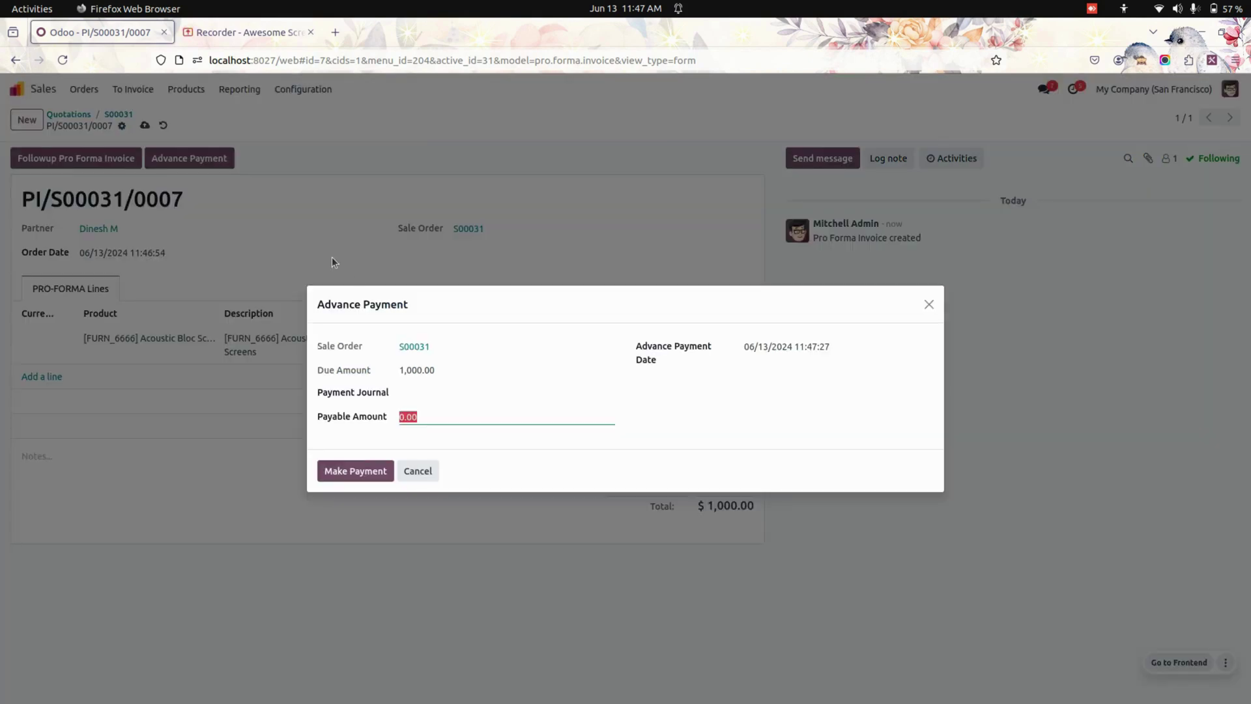
{"action": "type", "text": "2"}
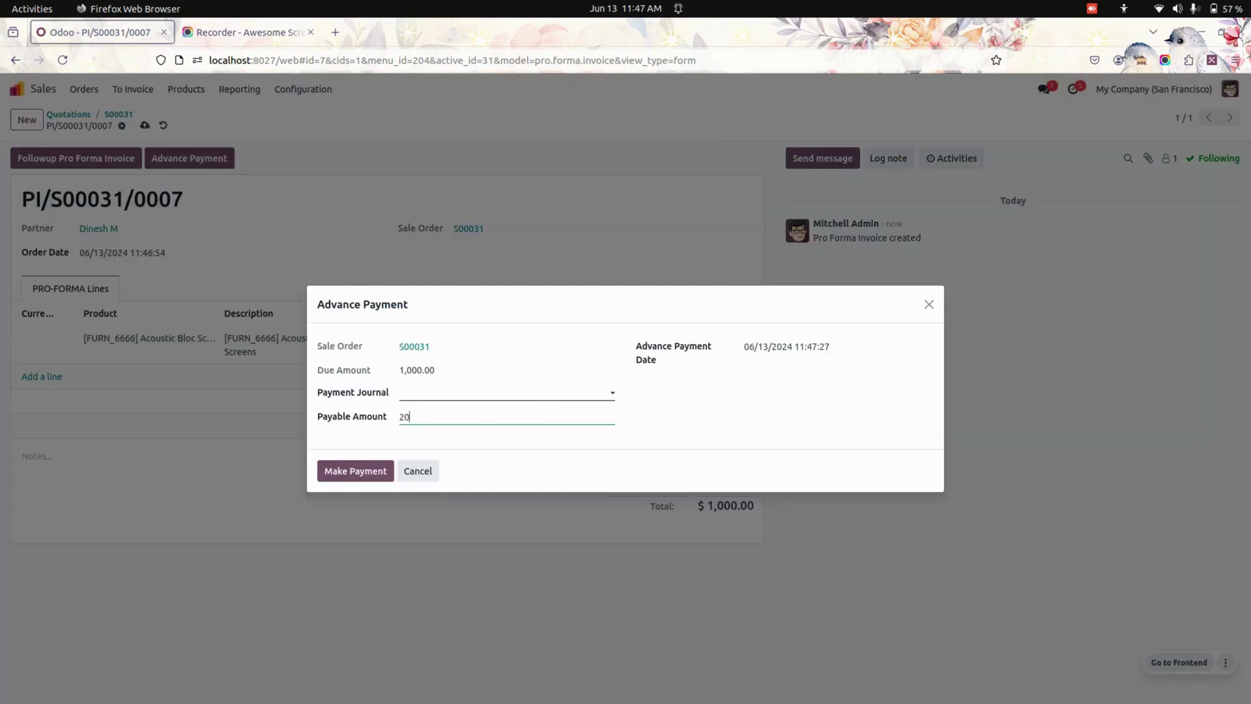
{"action": "left_click", "coordinate": [467, 394]}
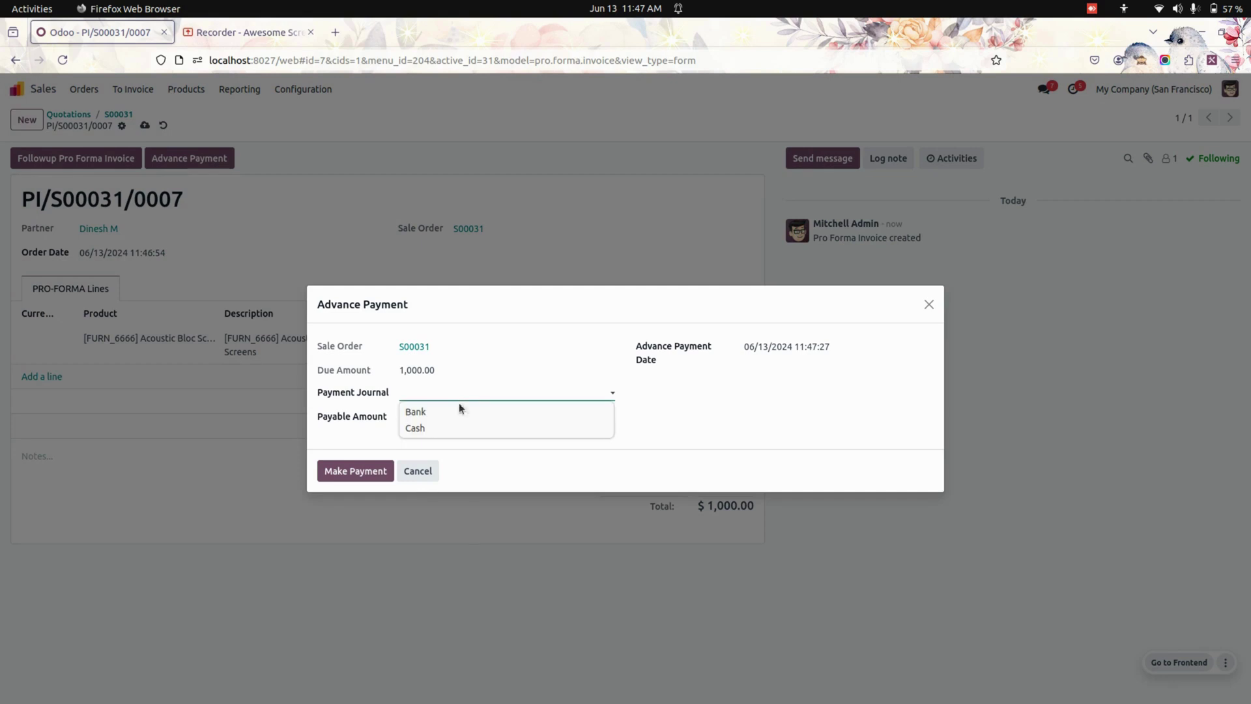
{"action": "left_click", "coordinate": [455, 411]}
{"action": "left_click", "coordinate": [352, 472]}
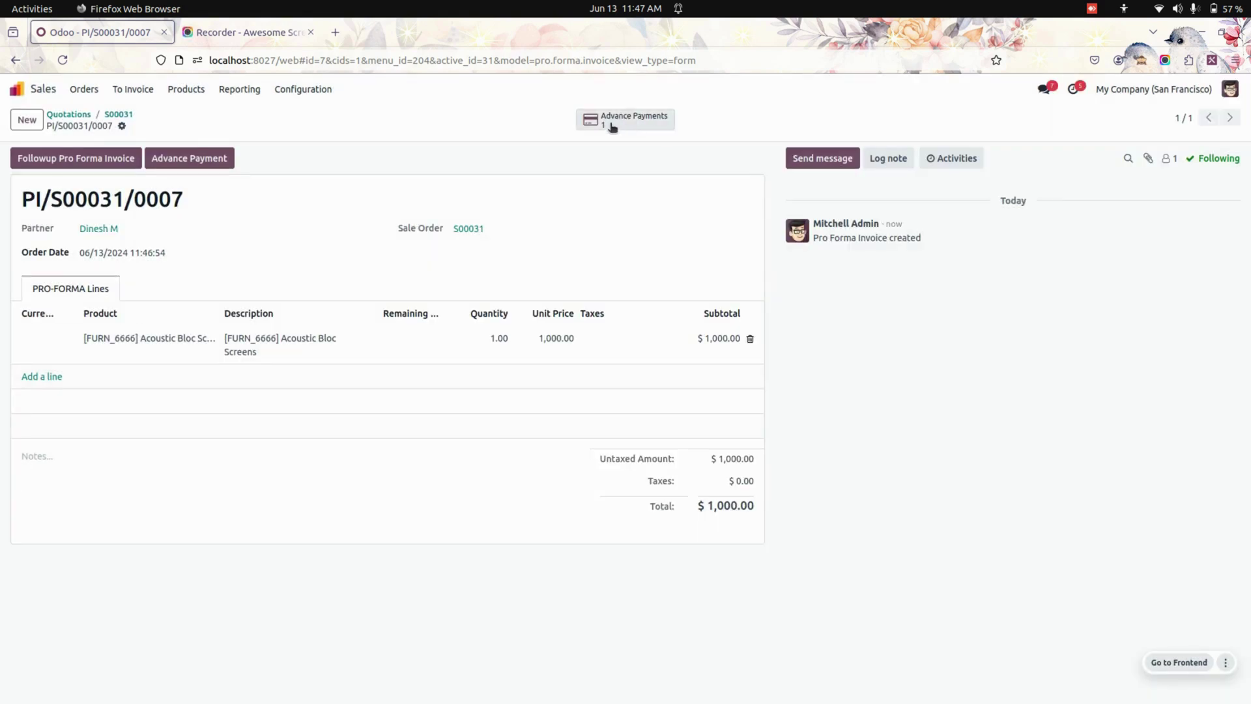
- Return to the source quotation, open its linked pro forma invoice and issue the pro forma follow-up
{"action": "left_click", "coordinate": [120, 116]}
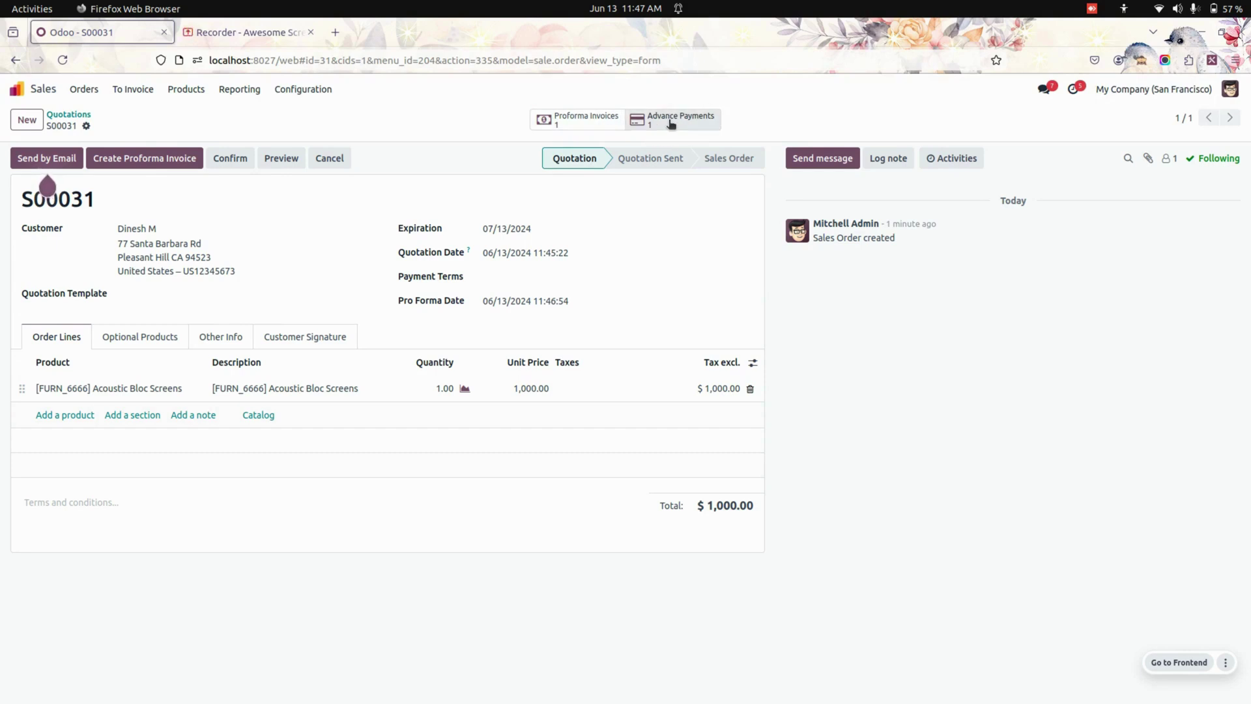
{"action": "left_click", "coordinate": [578, 119]}
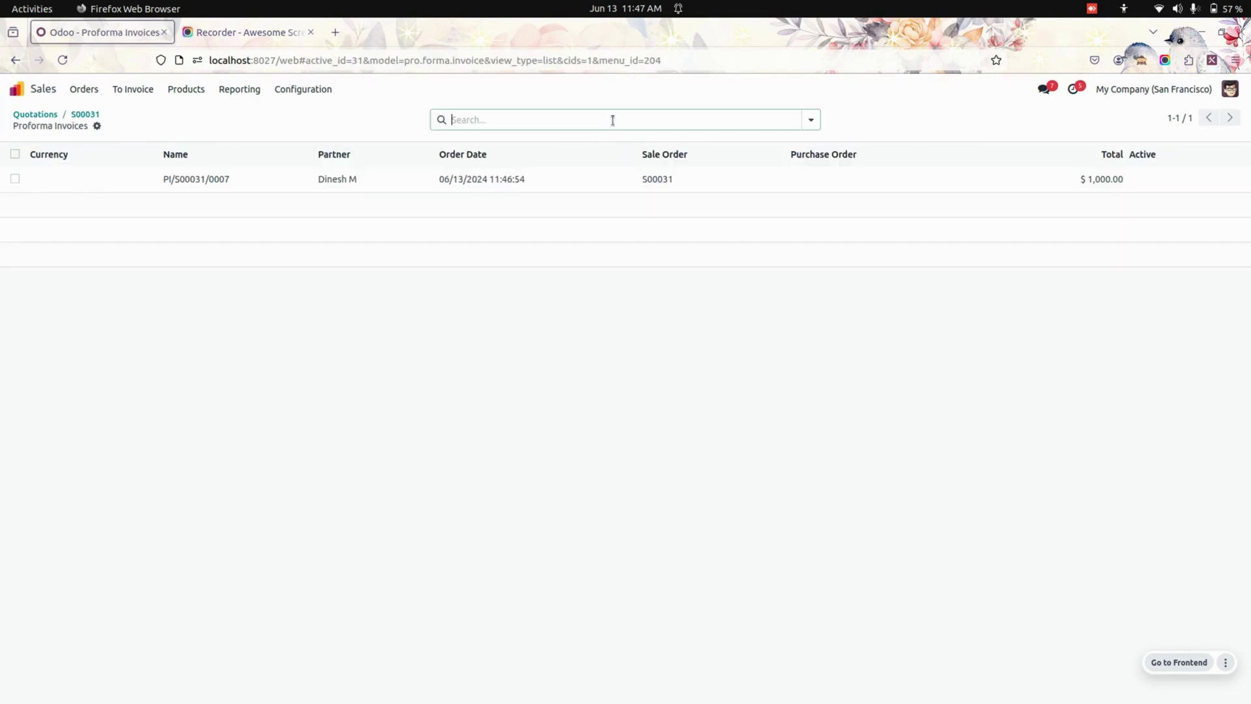
{"action": "left_click", "coordinate": [463, 179]}
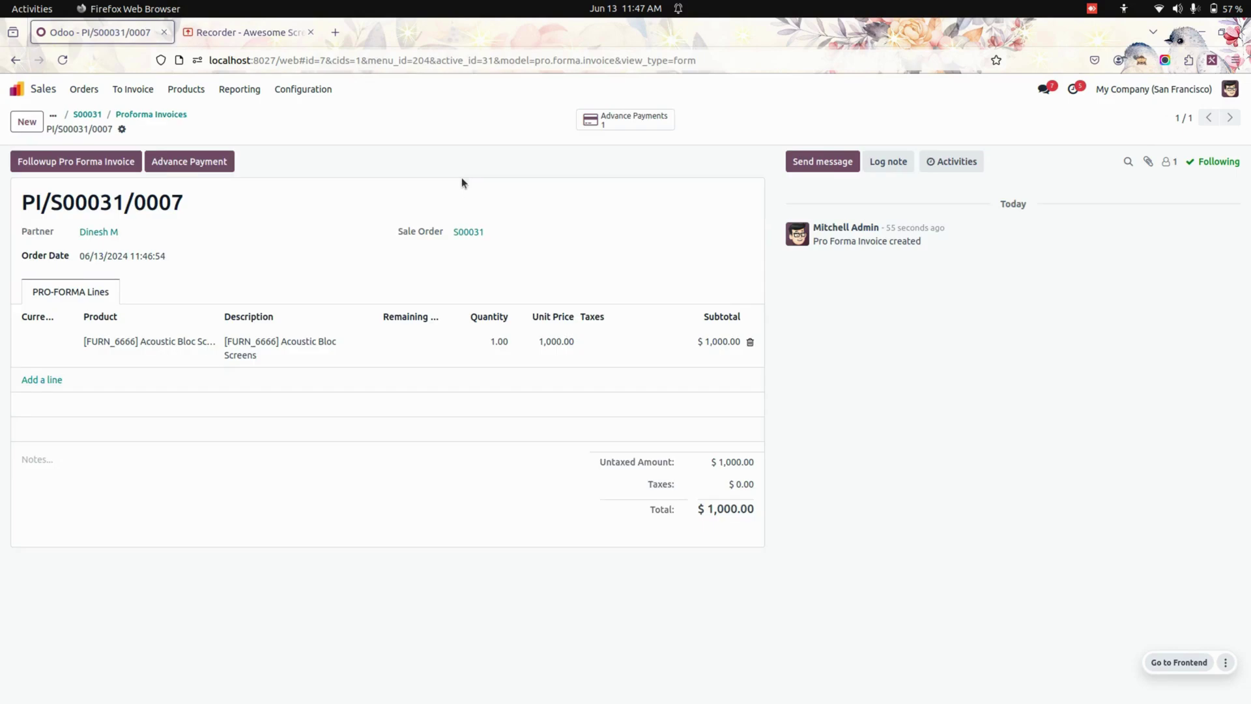
{"action": "left_click", "coordinate": [83, 160]}
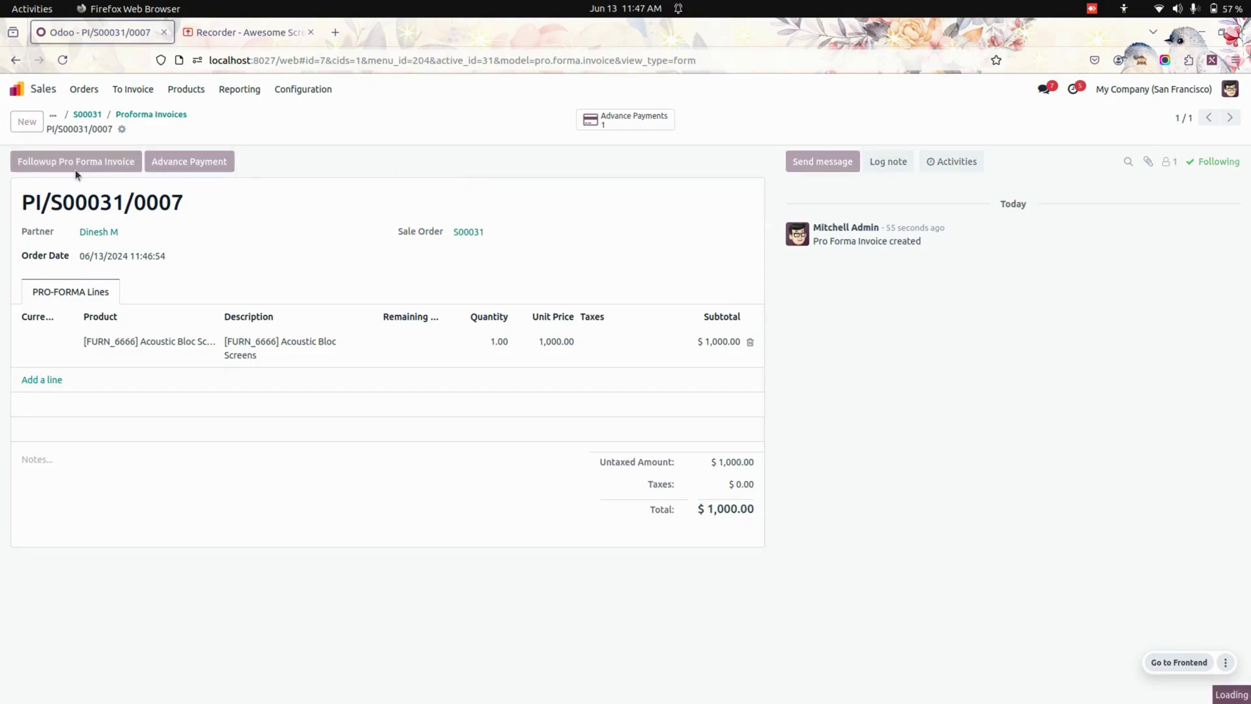
- Preview the pro forma PDF attached in the message log, including its total and signature, and close it
{"action": "left_click", "coordinate": [831, 260]}
{"action": "scroll", "coordinate": [672, 465], "scroll_direction": "down", "scroll_amount": 2}
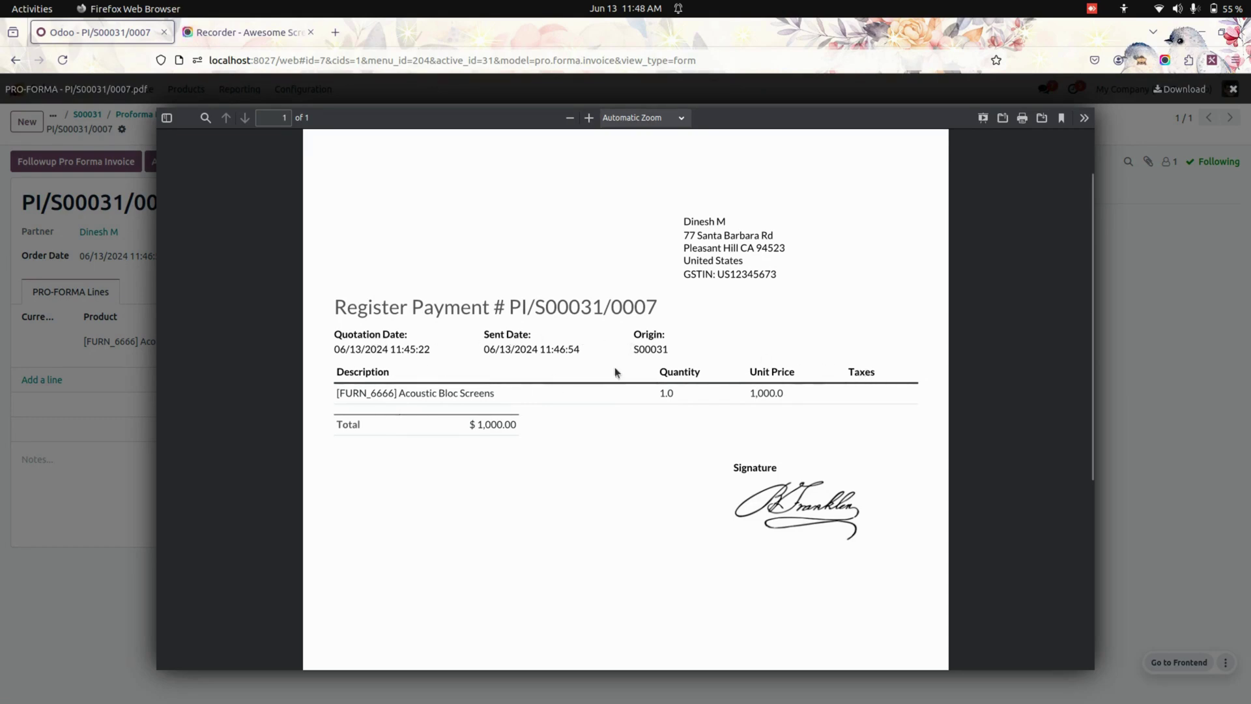
{"action": "left_click", "coordinate": [1199, 163]}
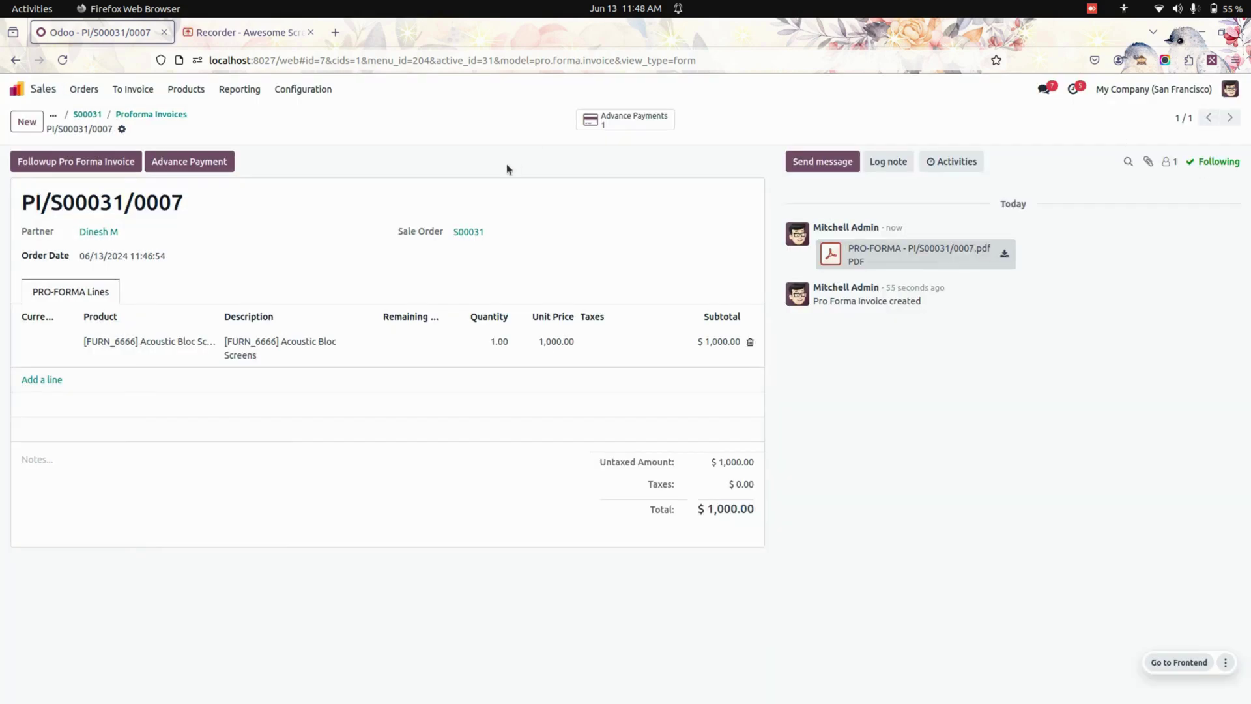
- Confirm the source quotation as a sales order and create a regular draft invoice from it
{"action": "left_click", "coordinate": [87, 114]}
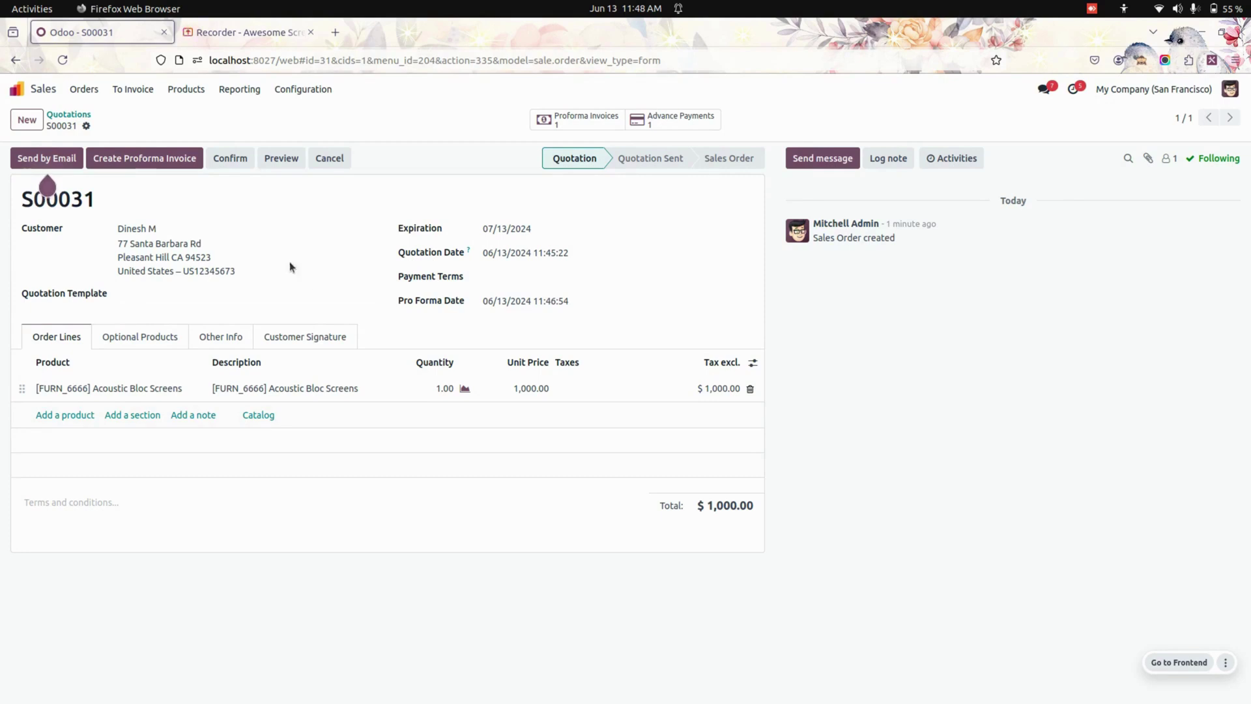
{"action": "left_click", "coordinate": [229, 168]}
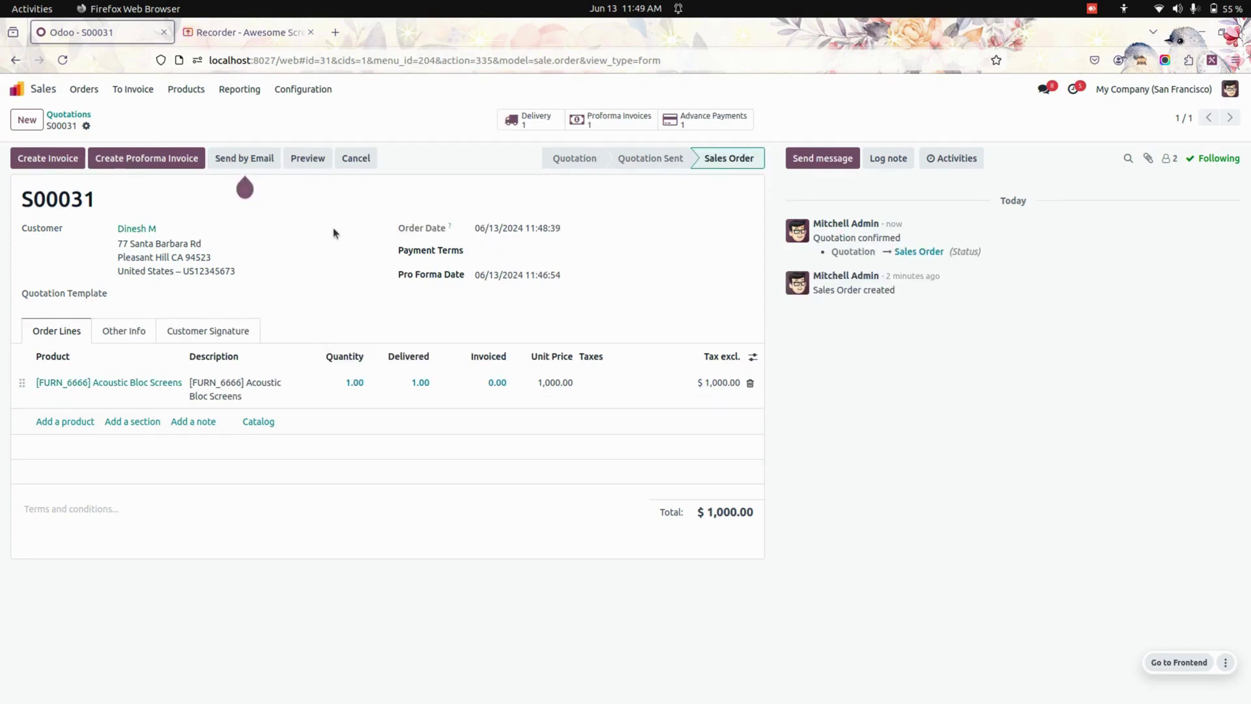
{"action": "left_click", "coordinate": [62, 161]}
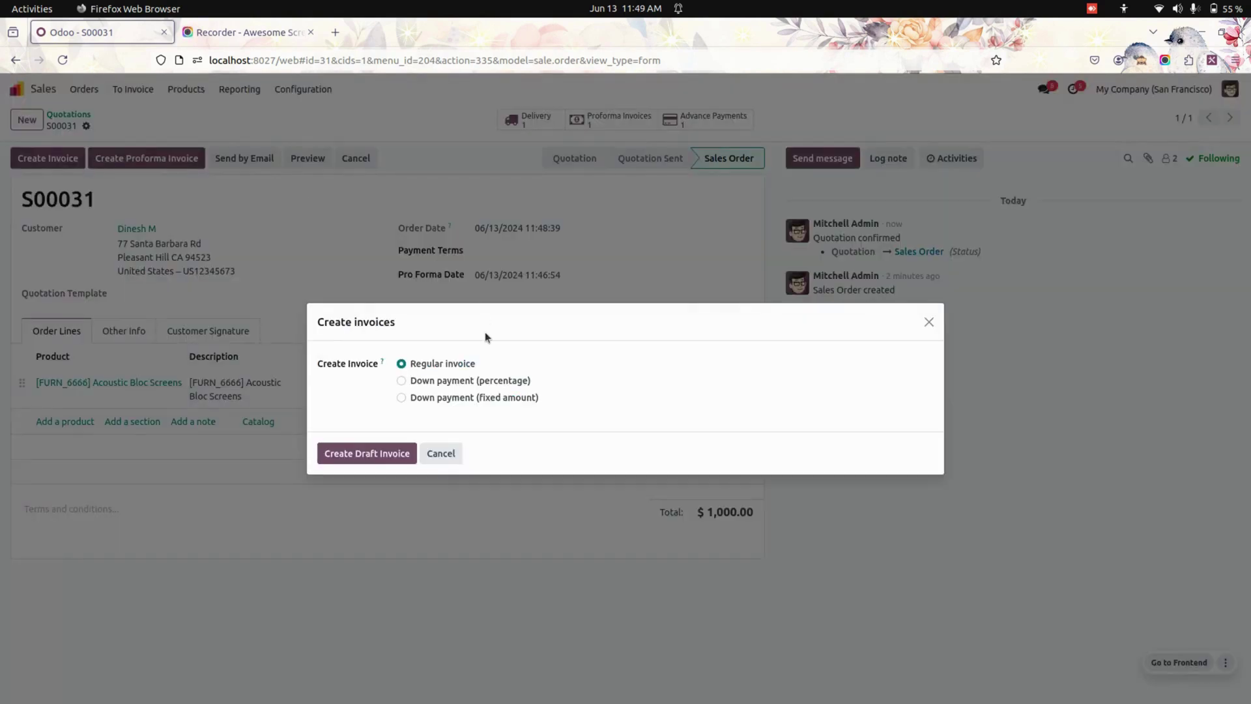
{"action": "left_click", "coordinate": [376, 454]}
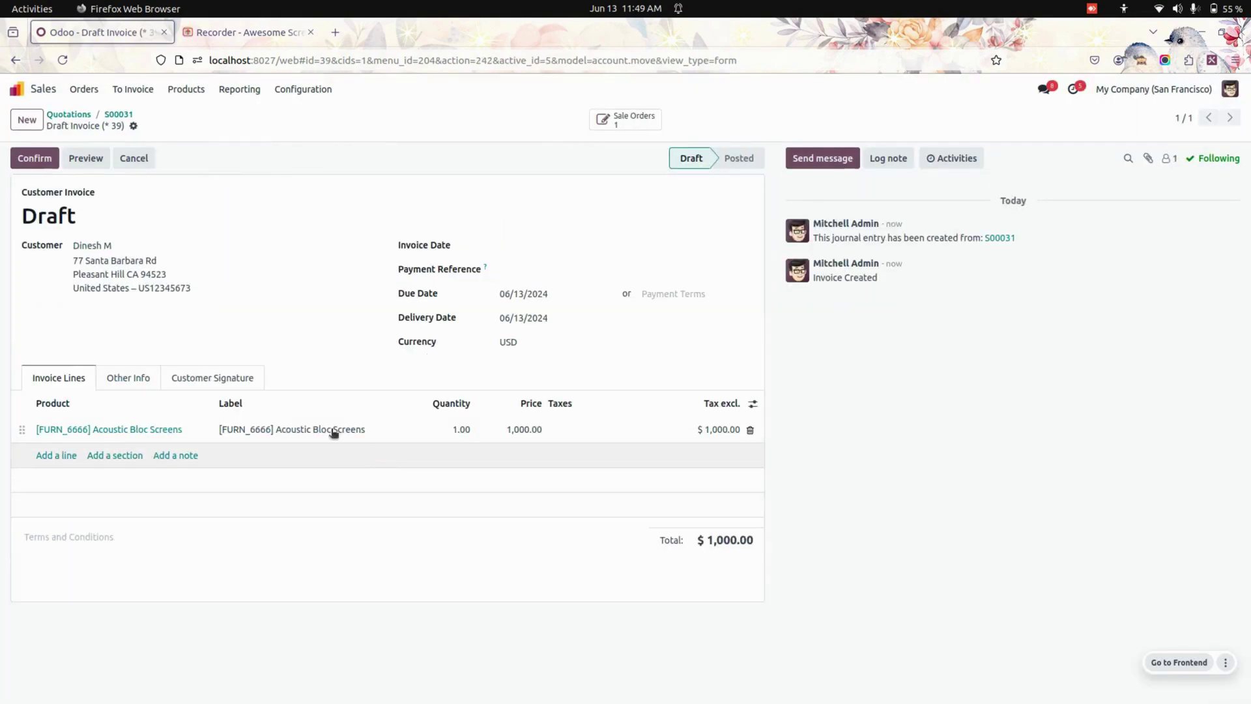
- Post the customer invoice and settle it with the outstanding advance payment credit plus an $800.00 Bank payment
{"action": "left_click", "coordinate": [37, 159]}
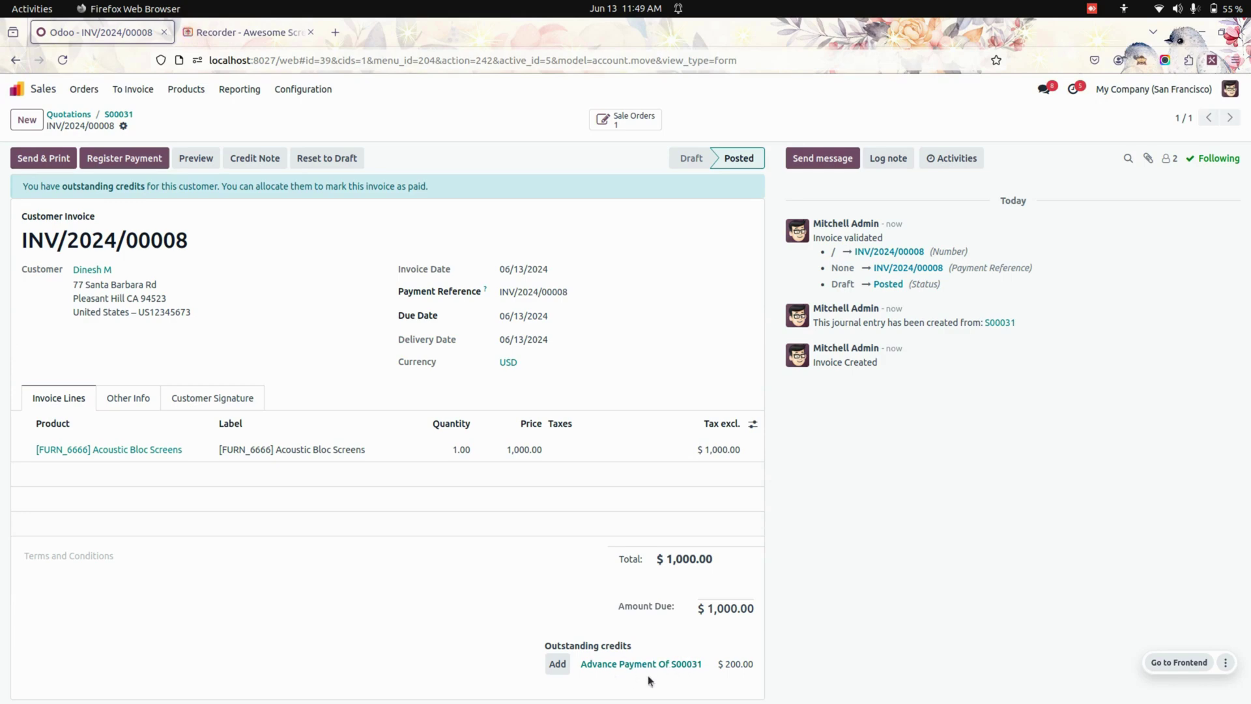
{"action": "left_click", "coordinate": [557, 662]}
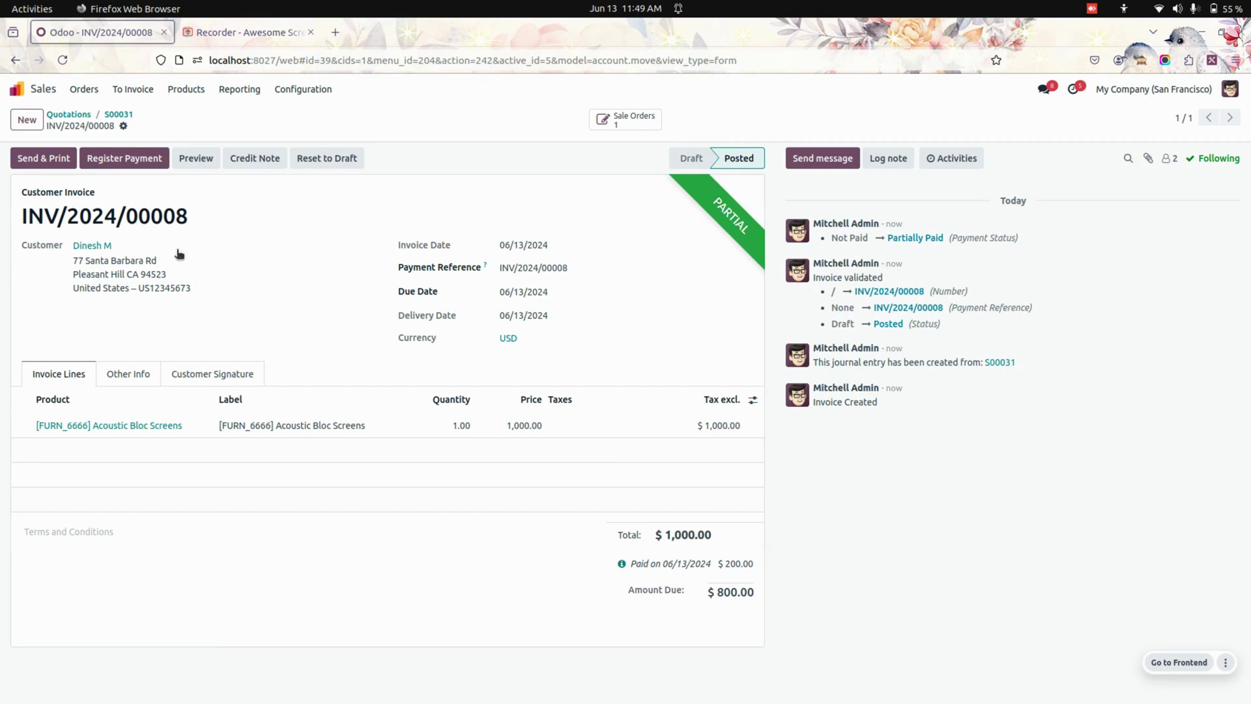
{"action": "left_click", "coordinate": [136, 161]}
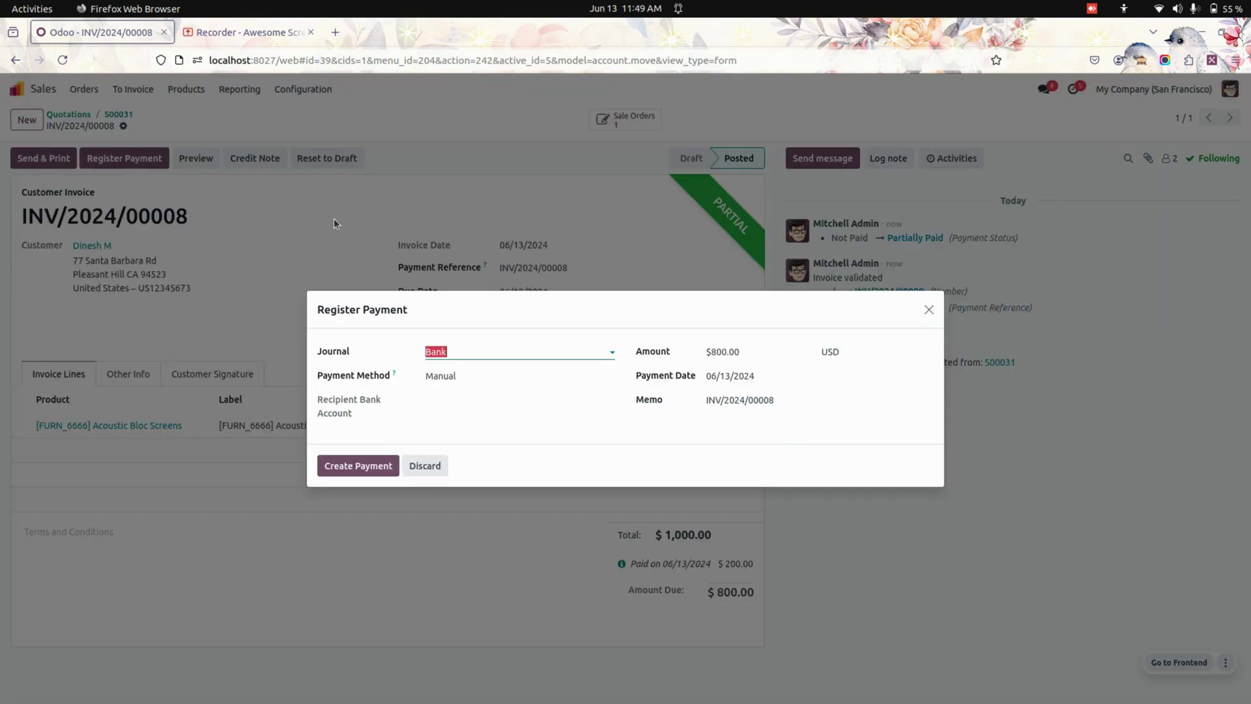
{"action": "left_click", "coordinate": [374, 466]}
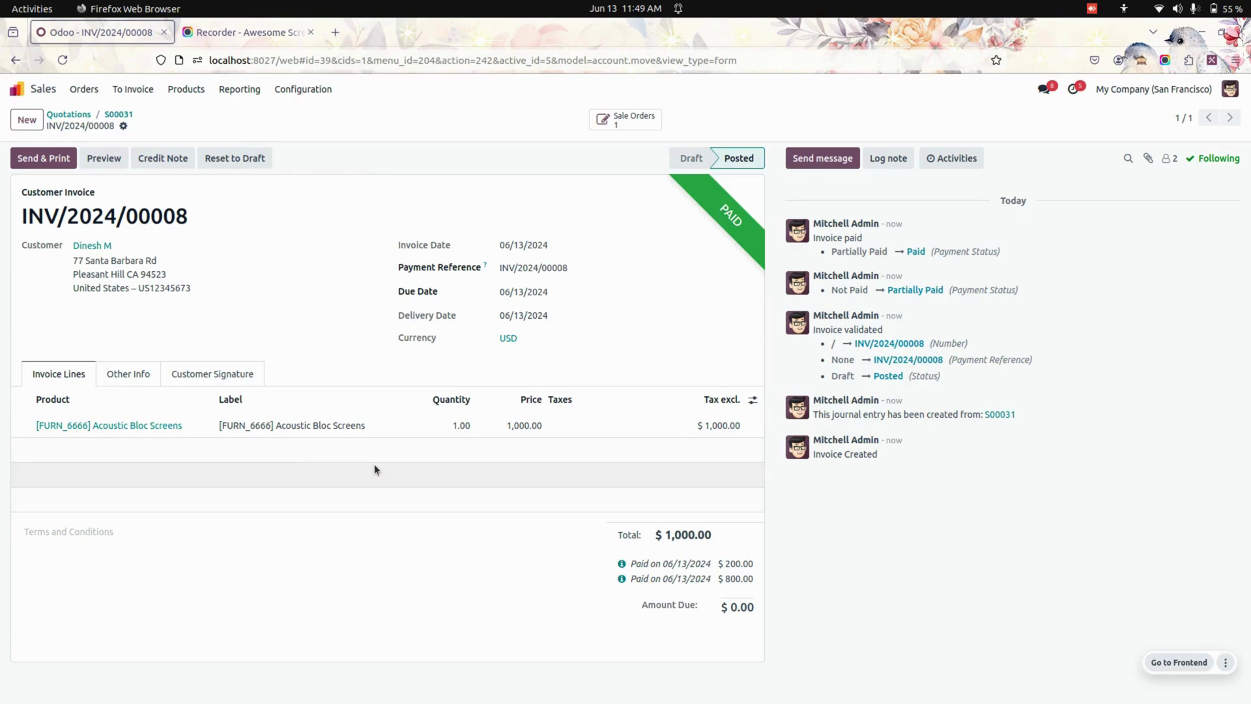
- Create and confirm a purchase order with an Azure Interior contact for one Large Cabinet at 800.00, and return to the app overview
{"action": "left_click", "coordinate": [16, 90]}
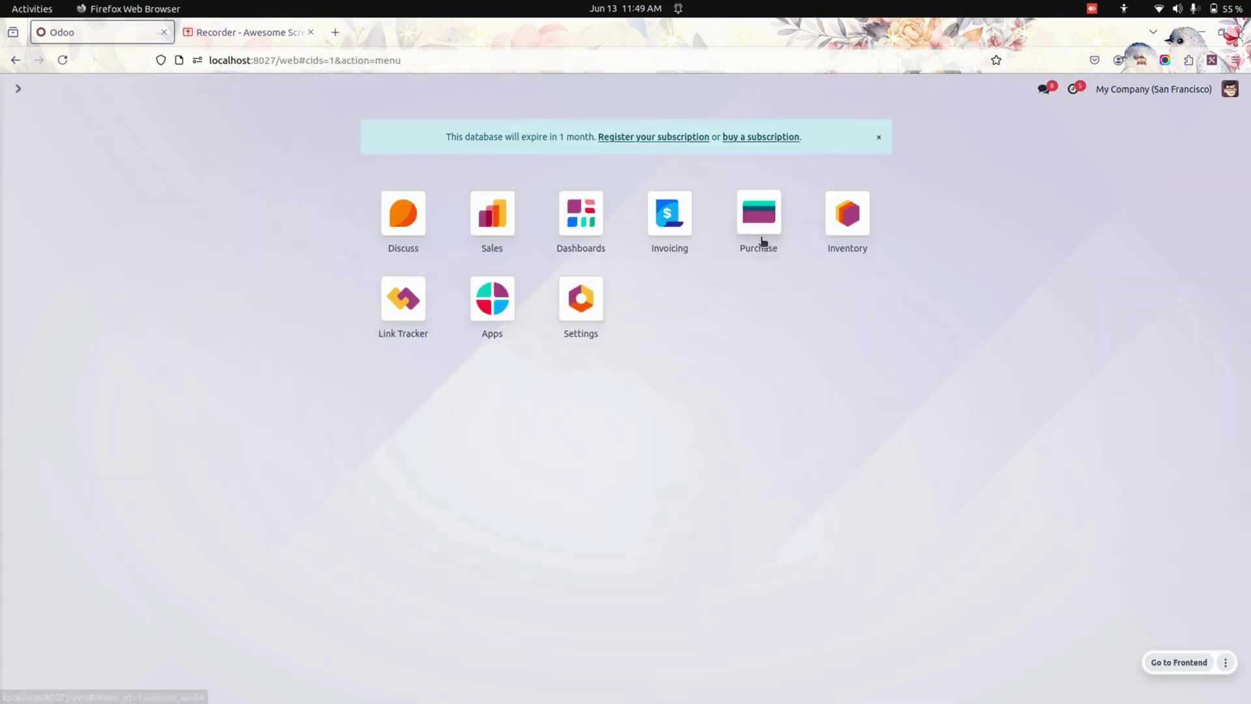
{"action": "left_click", "coordinate": [759, 215]}
{"action": "left_click", "coordinate": [206, 253]}
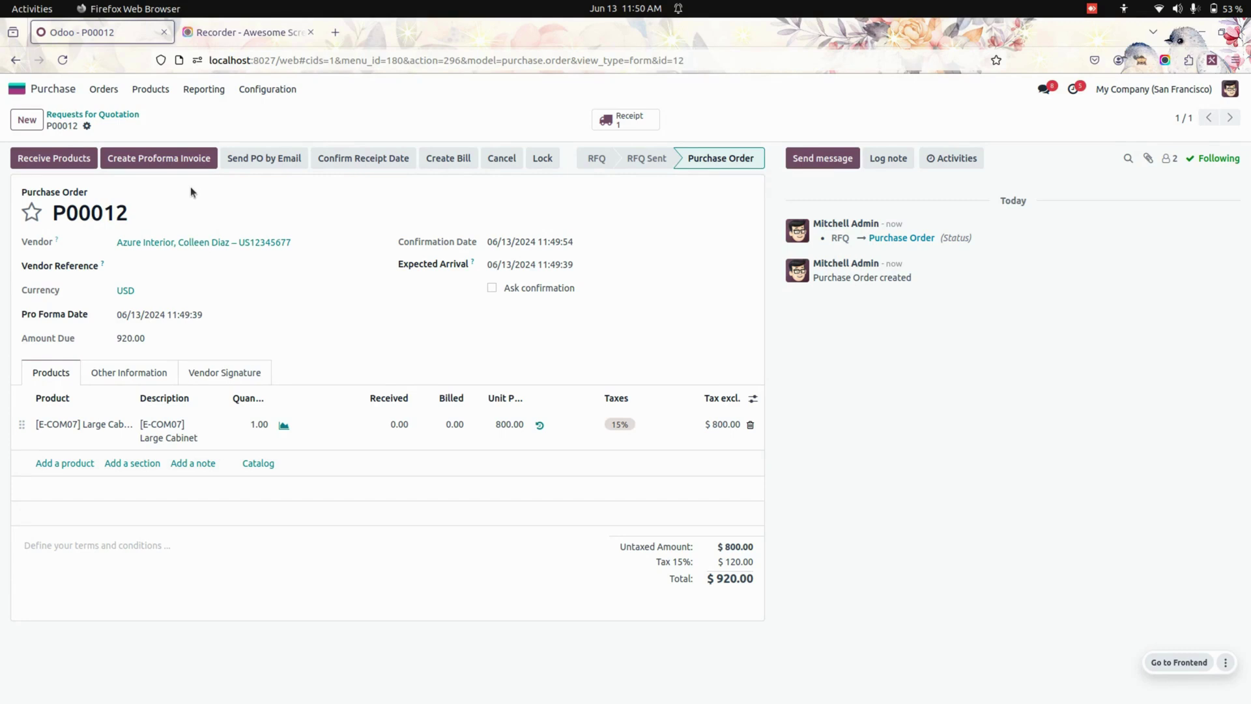
{"action": "left_click", "coordinate": [14, 89]}
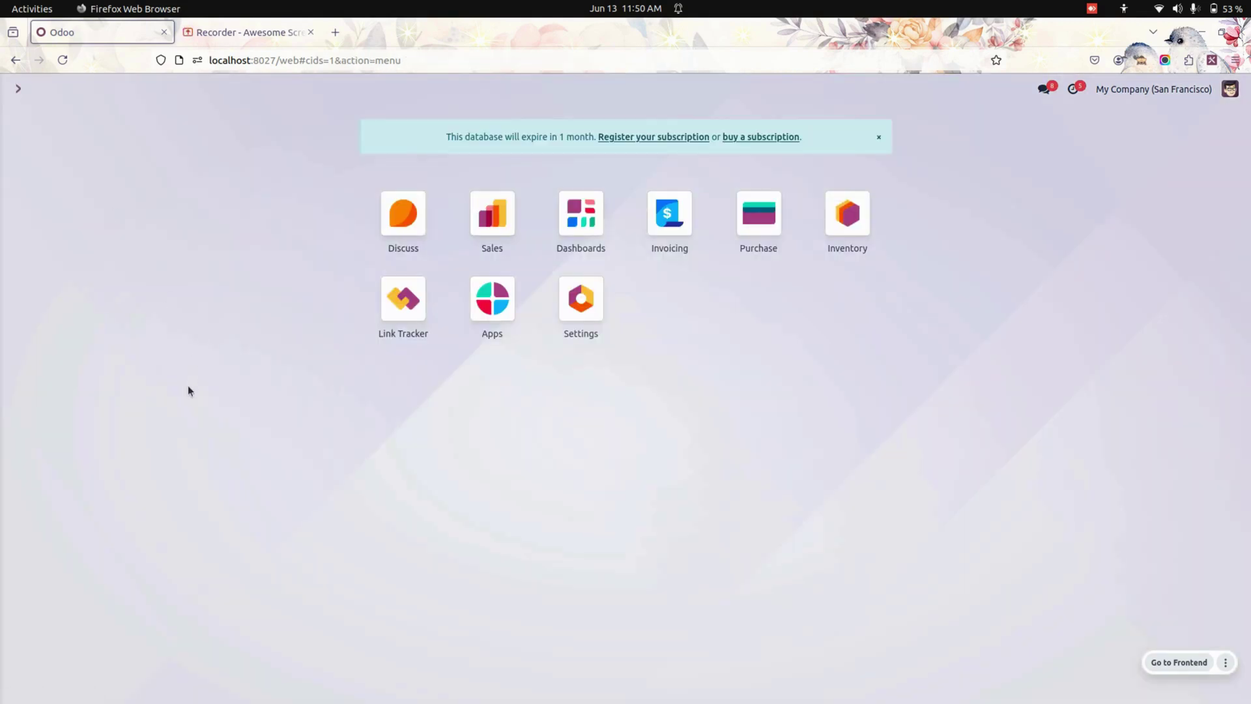